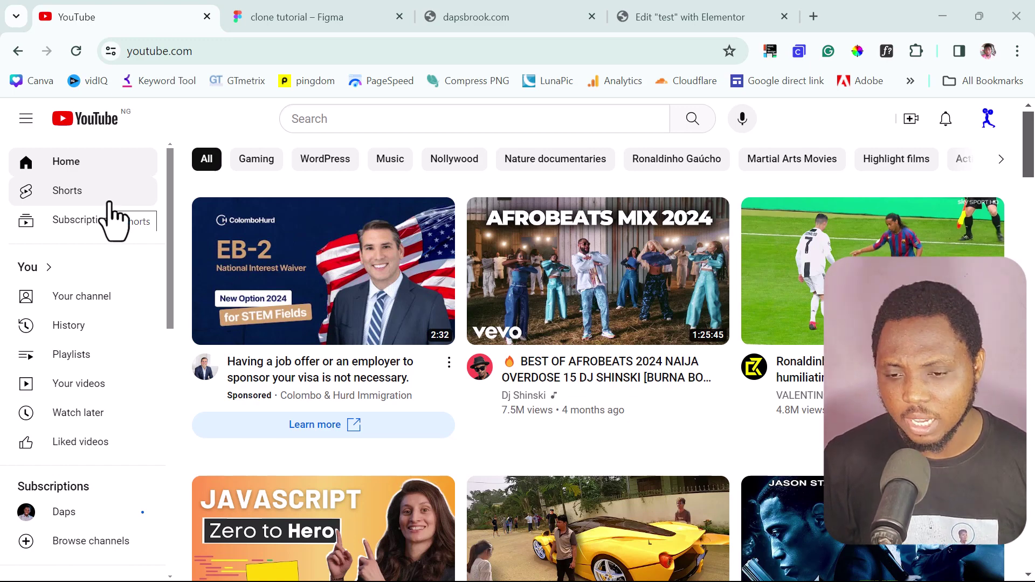
Open the channel's YouTube Studio dashboard, then switch to the 'clone tutorial' Figma file.
{"action": "left_click", "coordinate": [988, 127]}
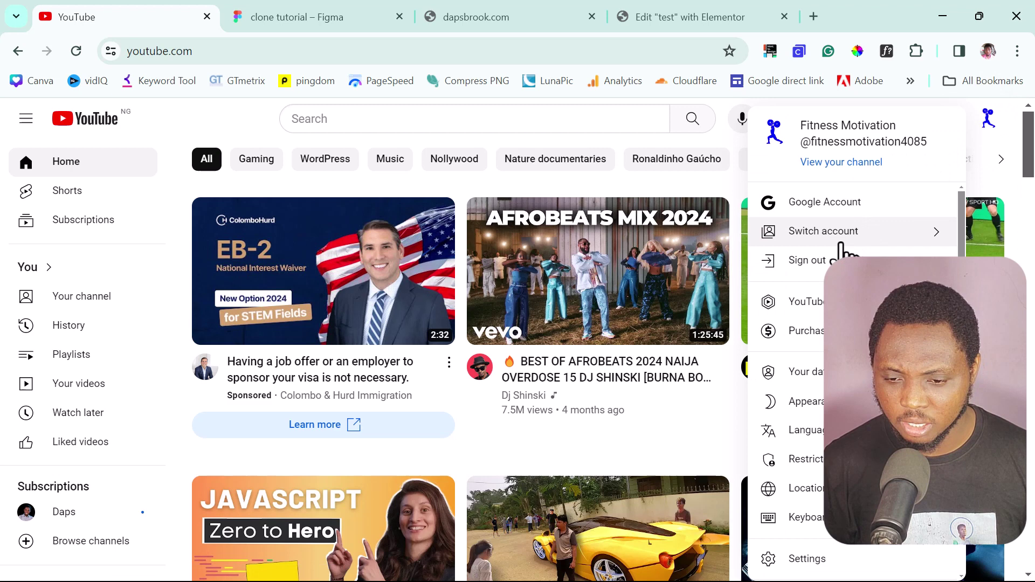
{"action": "left_click", "coordinate": [862, 302]}
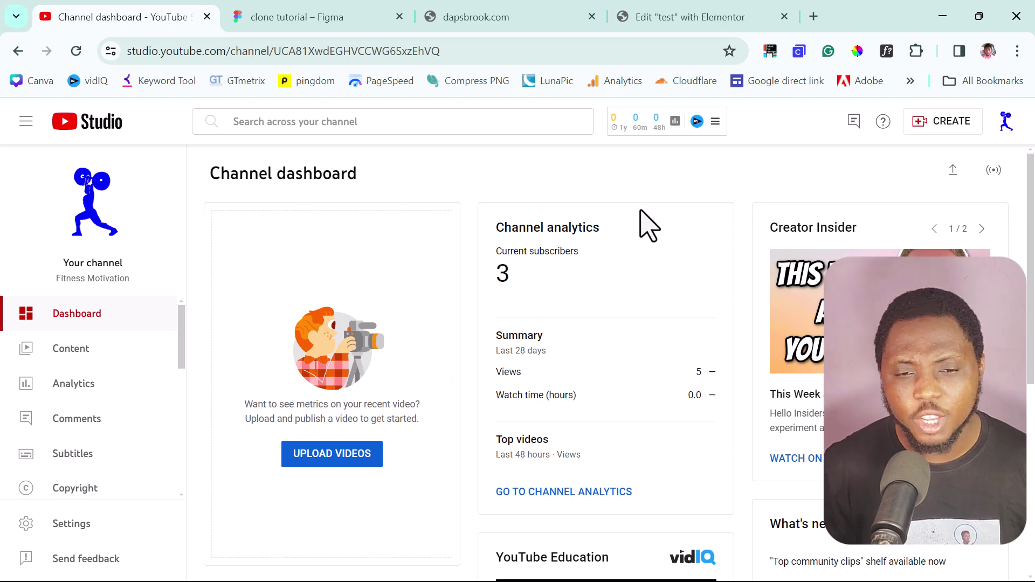
{"action": "left_click", "coordinate": [327, 17]}
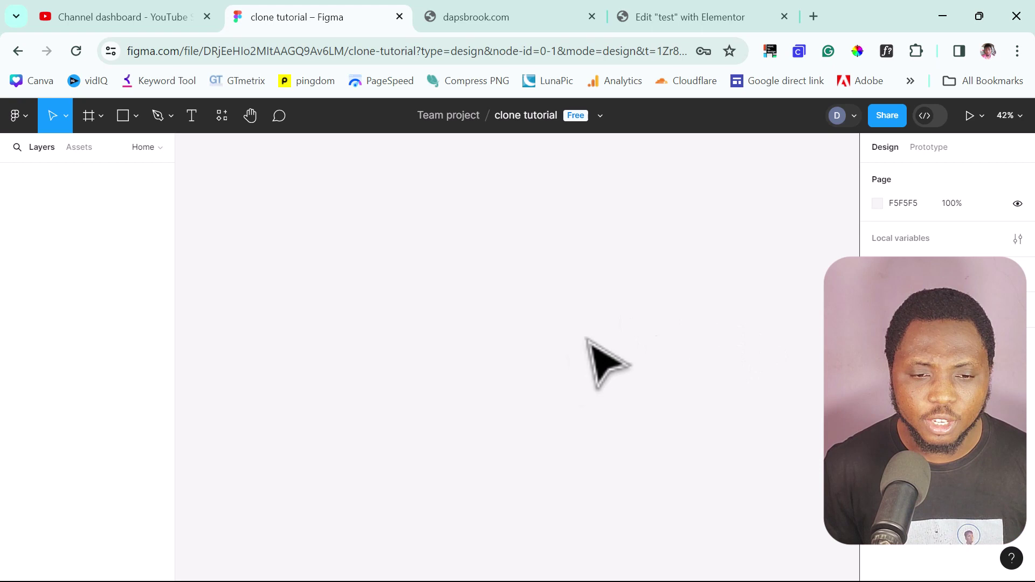
Run the html.to.design plugin from the recent plugins list in the clone tutorial file.
{"action": "left_click", "coordinate": [222, 116]}
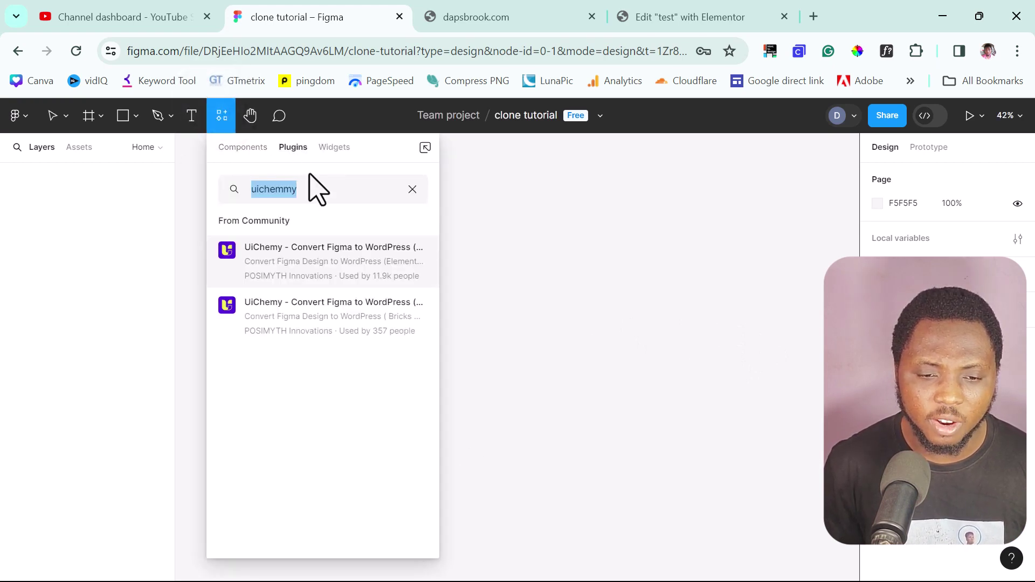
{"action": "left_click", "coordinate": [15, 123]}
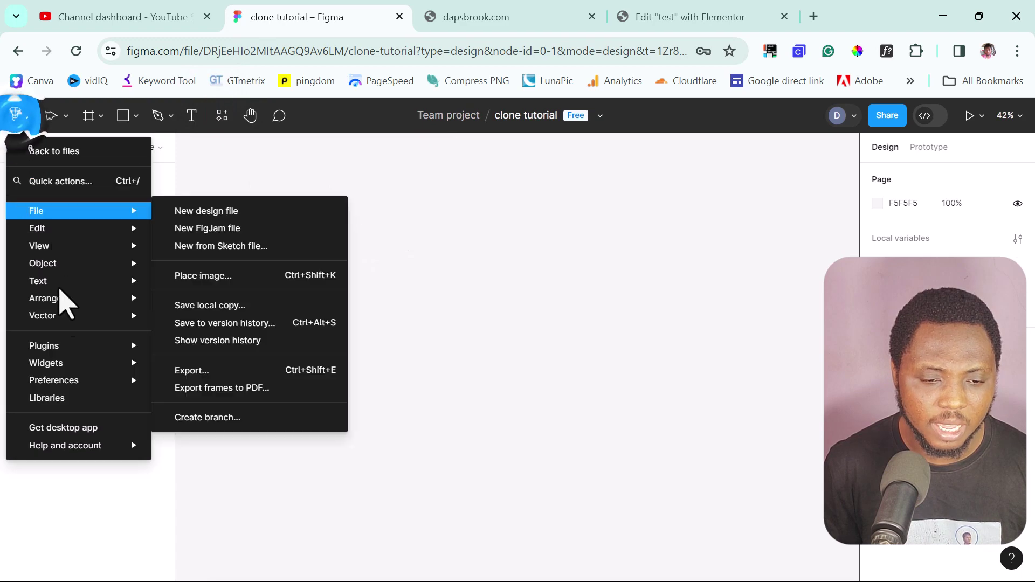
{"action": "mouse_move", "coordinate": [77, 340]}
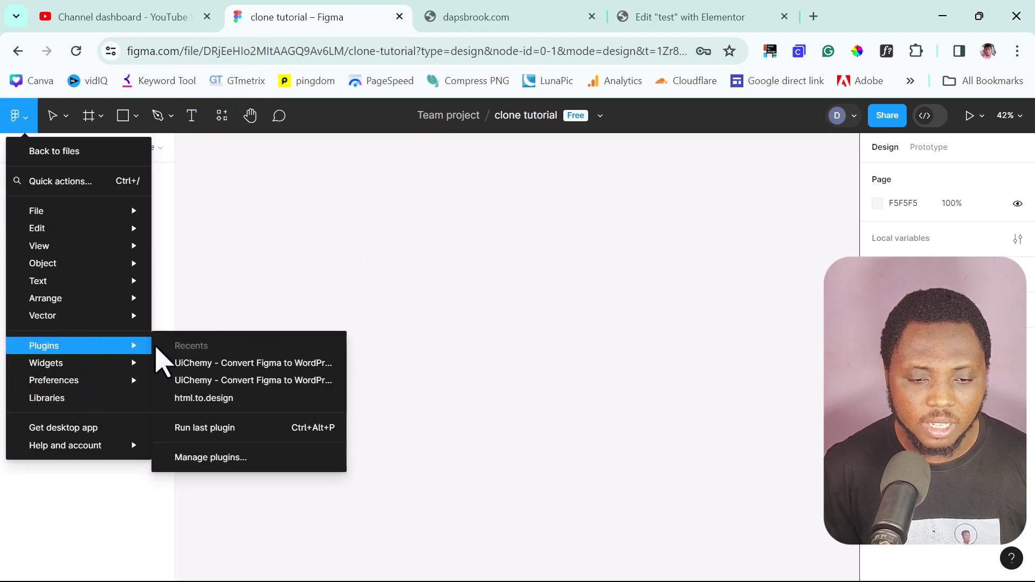
{"action": "left_click", "coordinate": [190, 400]}
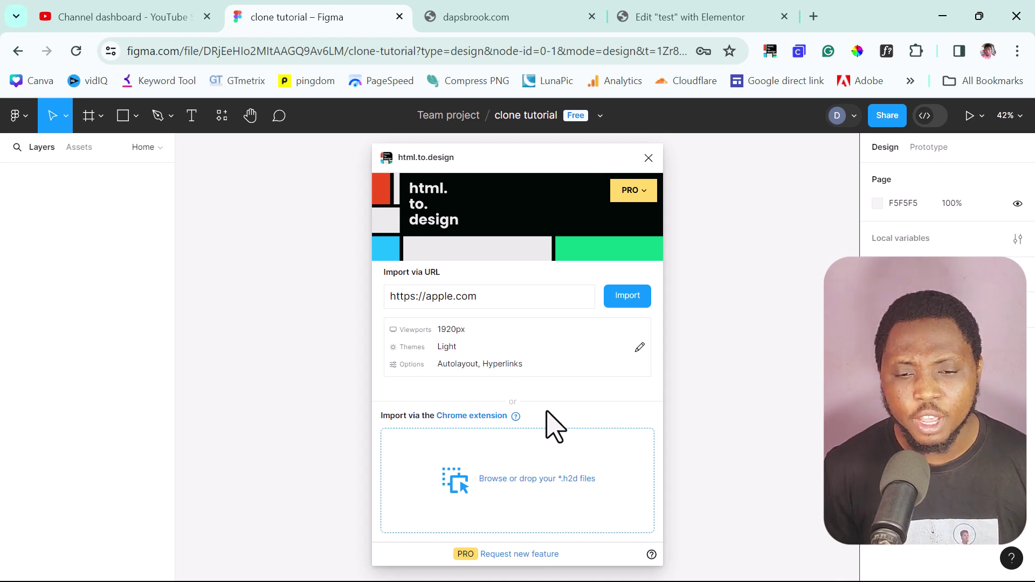
Select the sample URL in the plugin's import field, then go back to the YouTube Studio dashboard.
{"action": "triple_click", "coordinate": [486, 299]}
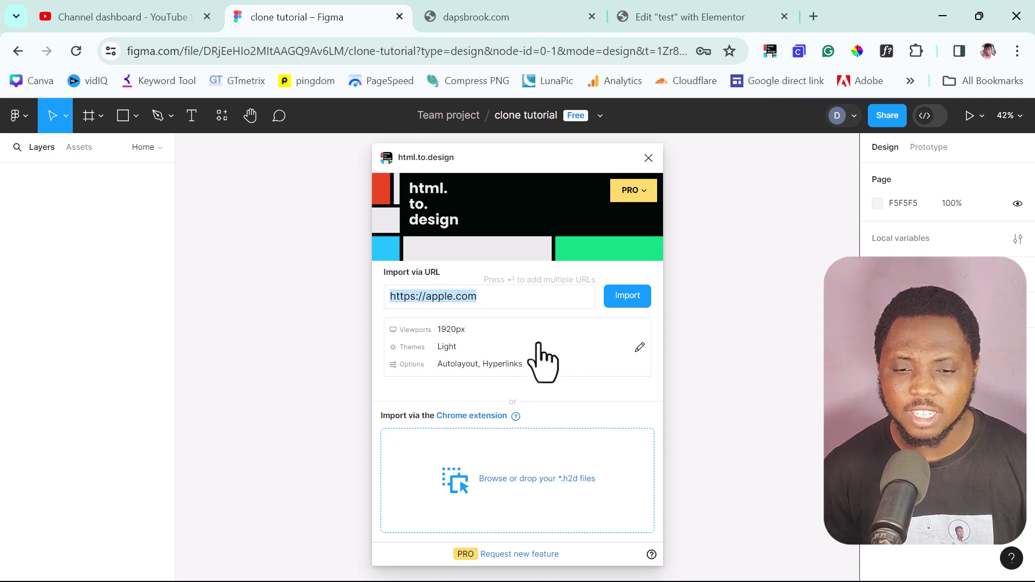
{"action": "left_click", "coordinate": [108, 22]}
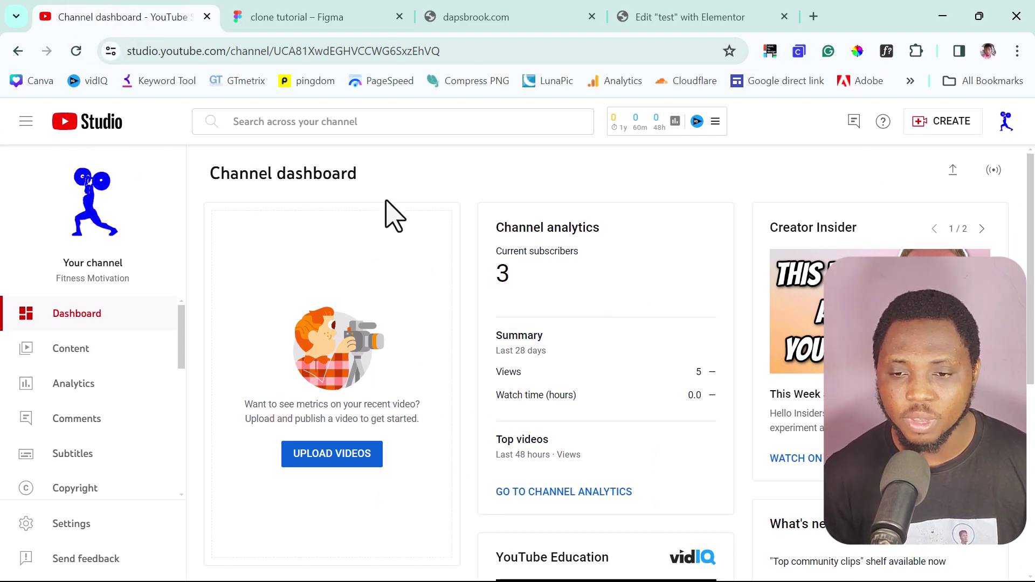
Capture the whole channel dashboard page at 1920 px width with the html.to.design extension.
{"action": "left_click", "coordinate": [769, 51]}
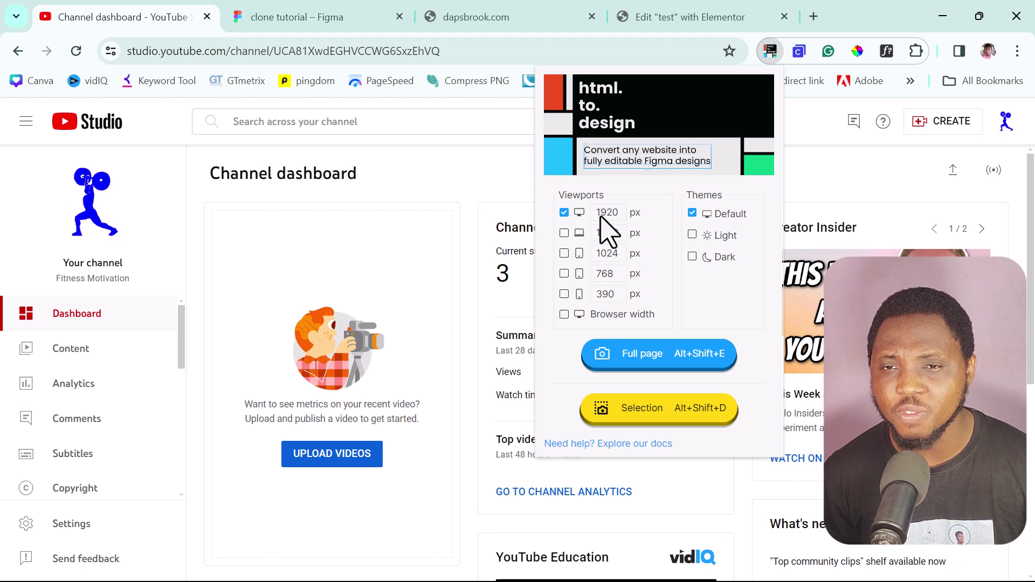
{"action": "left_click", "coordinate": [614, 217]}
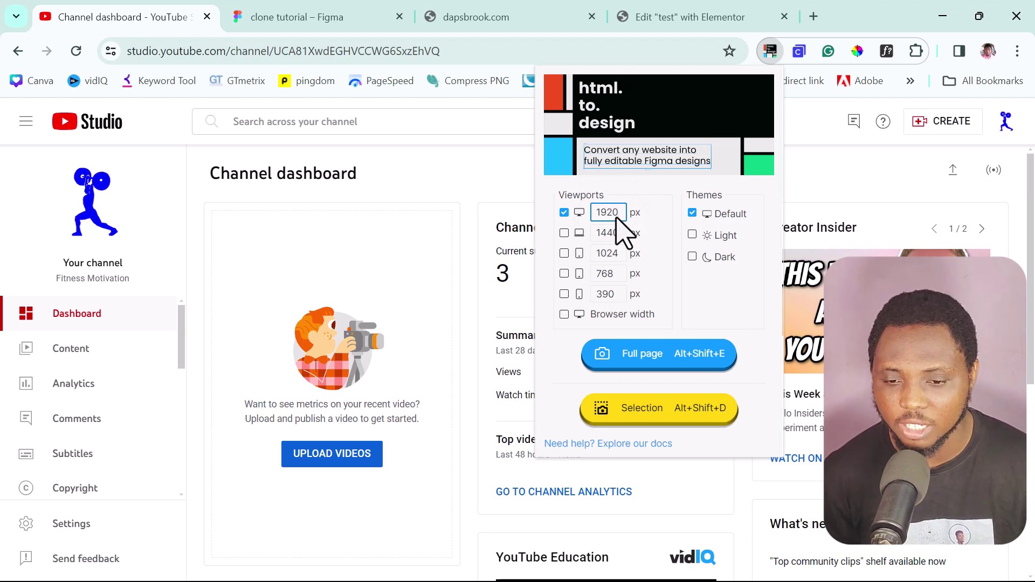
{"action": "left_click", "coordinate": [651, 355]}
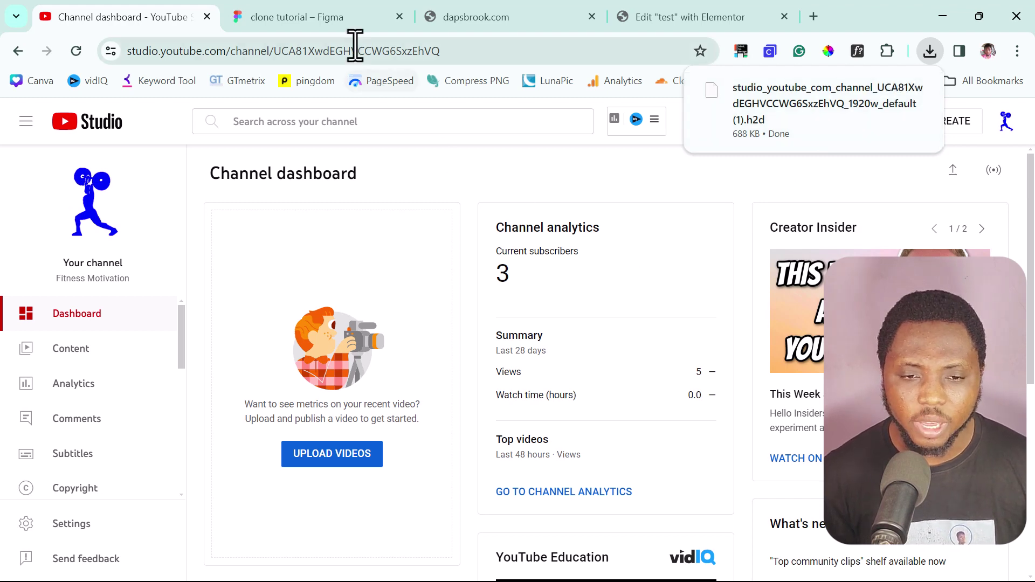
Drop the downloaded dashboard .h2d file from Chrome downloads into html.to.design in Figma.
{"action": "left_click", "coordinate": [338, 19]}
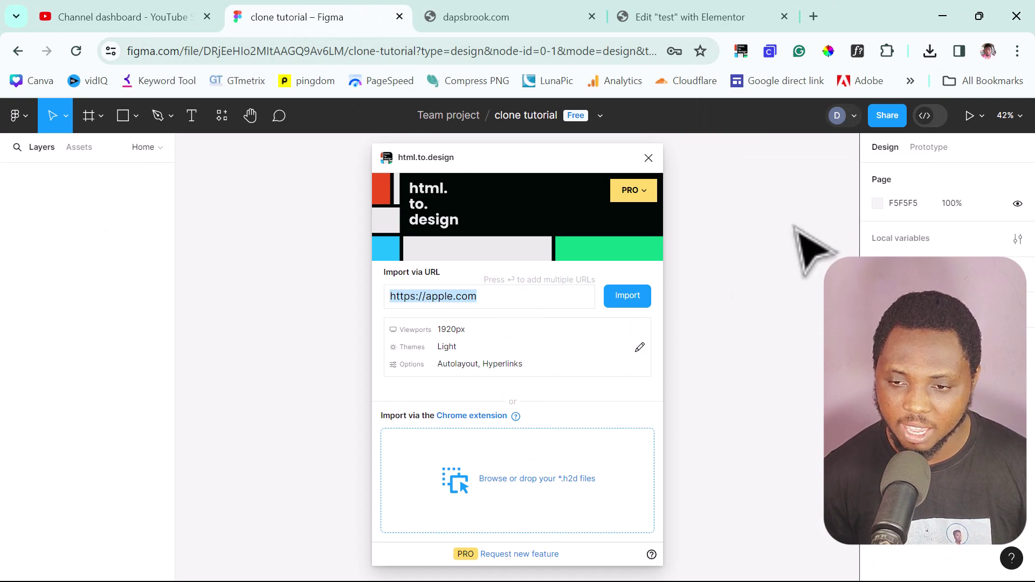
{"action": "left_click", "coordinate": [929, 52]}
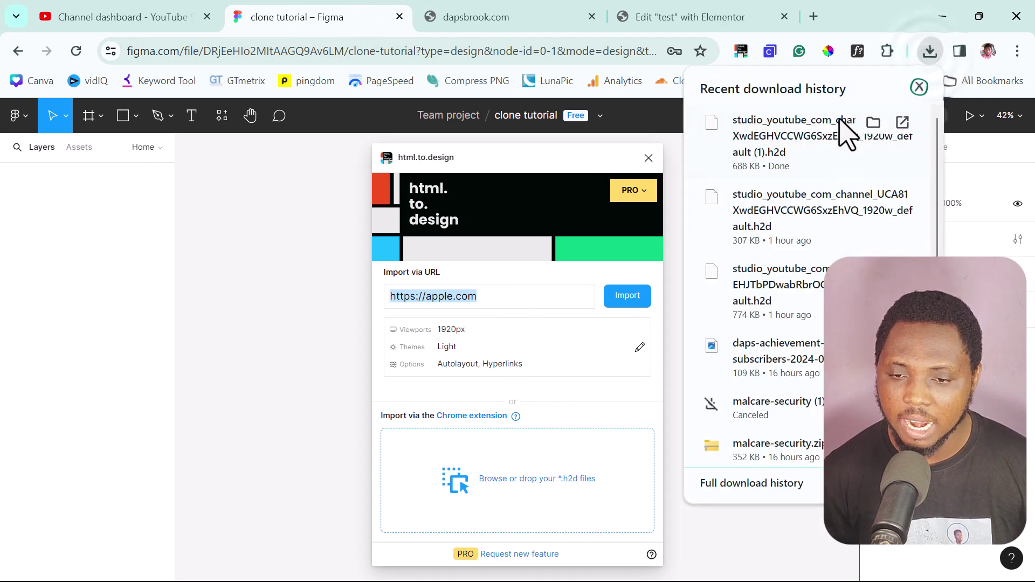
{"action": "left_click_drag", "start_coordinate": [797, 142], "coordinate": [511, 499]}
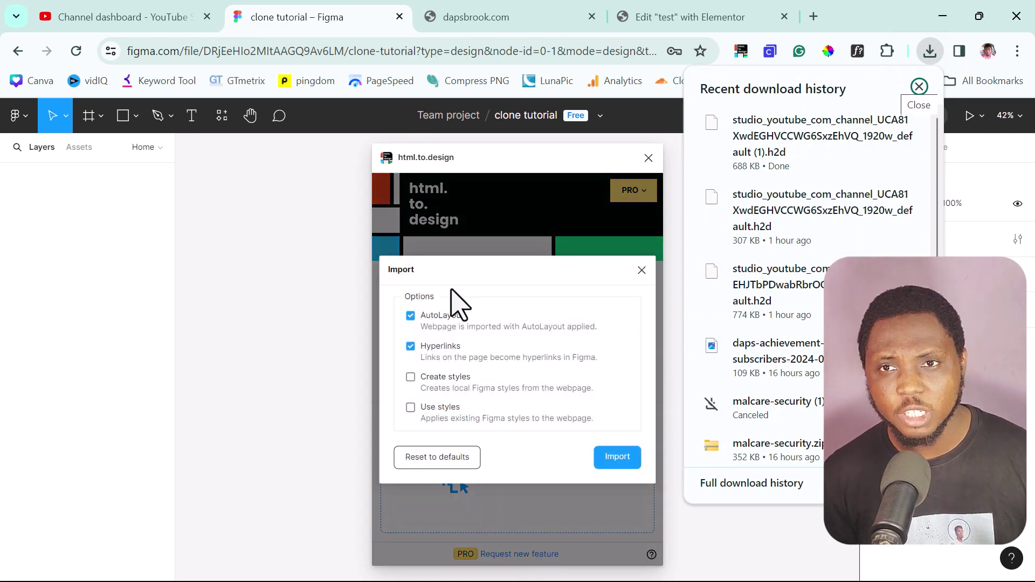
{"action": "left_click", "coordinate": [455, 264]}
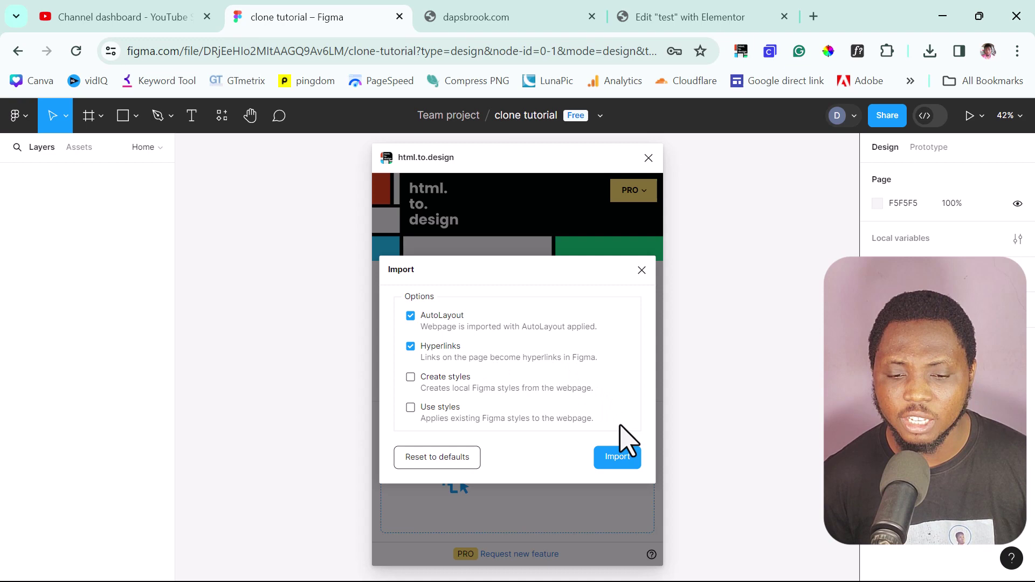
Import the dashboard capture onto the canvas, substituting Roboto for the missing font.
{"action": "left_click", "coordinate": [620, 455]}
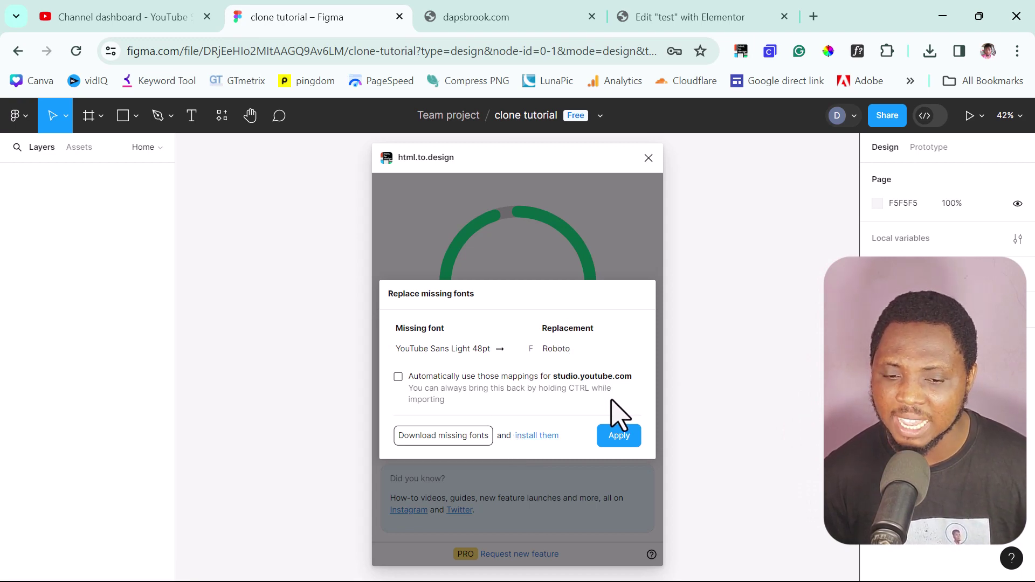
{"action": "left_click", "coordinate": [626, 435]}
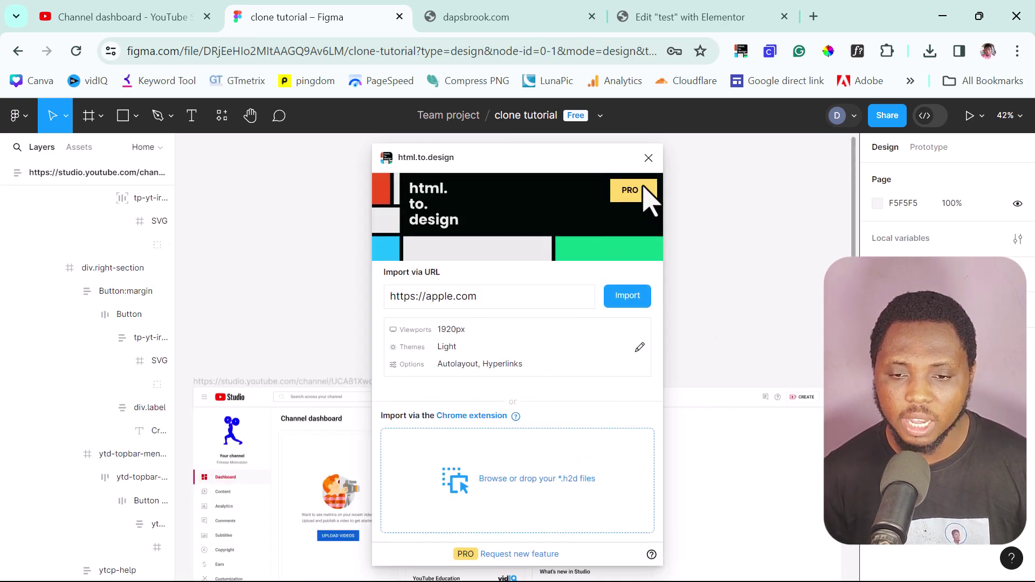
{"action": "left_click", "coordinate": [649, 158]}
{"action": "scroll", "coordinate": [654, 181], "scroll_direction": "down", "scroll_amount": 2}
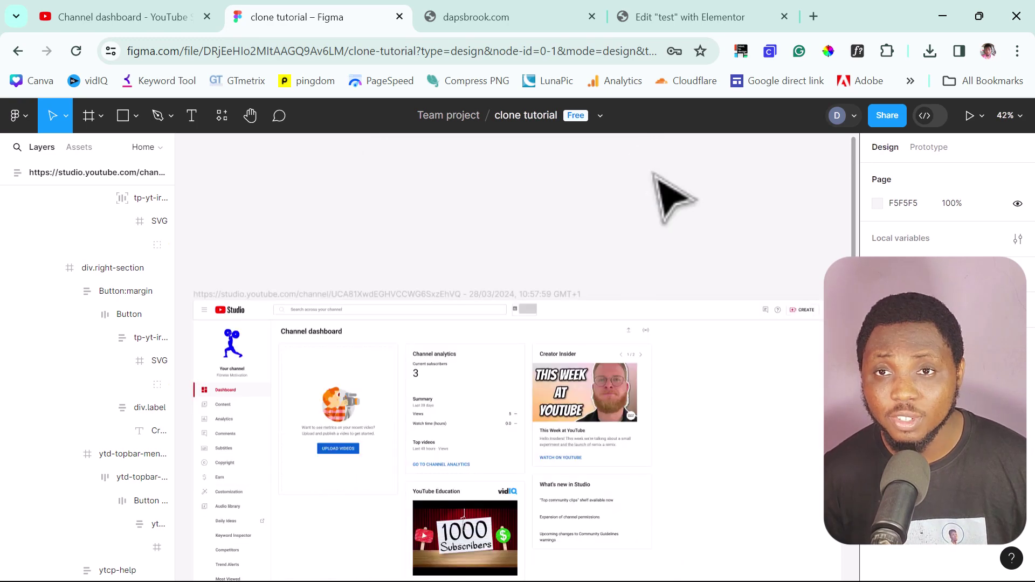
{"action": "scroll", "coordinate": [654, 175], "scroll_direction": "down", "scroll_amount": 2}
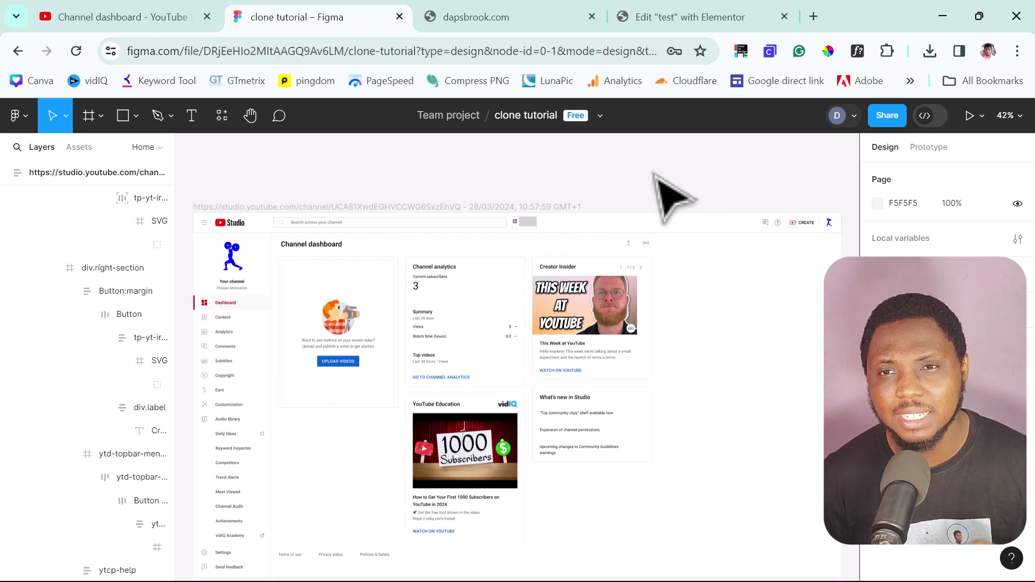
{"action": "scroll", "coordinate": [674, 194], "scroll_direction": "down", "scroll_amount": 2}
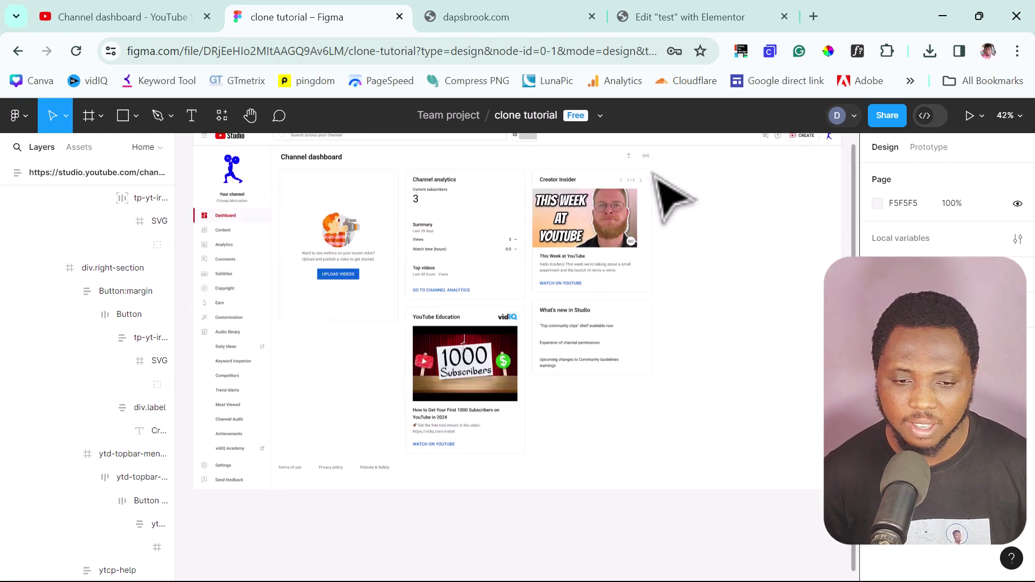
{"action": "scroll", "coordinate": [673, 194], "scroll_direction": "up", "scroll_amount": 2}
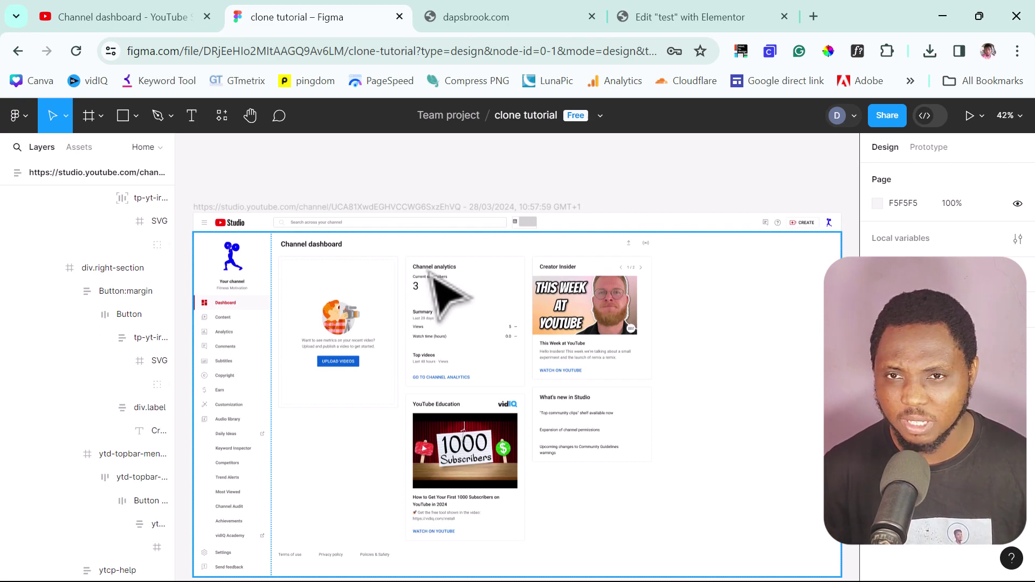
Rename the imported dashboard frame's layer from its source URL to 'Youtube'.
{"action": "left_click", "coordinate": [299, 207]}
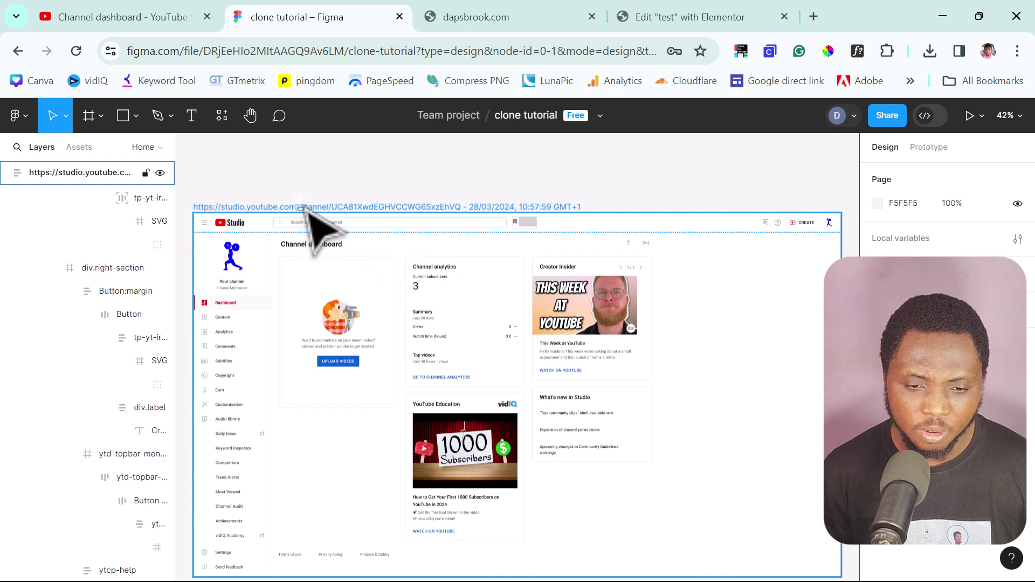
{"action": "left_click", "coordinate": [96, 174]}
{"action": "double_click", "coordinate": [95, 173]}
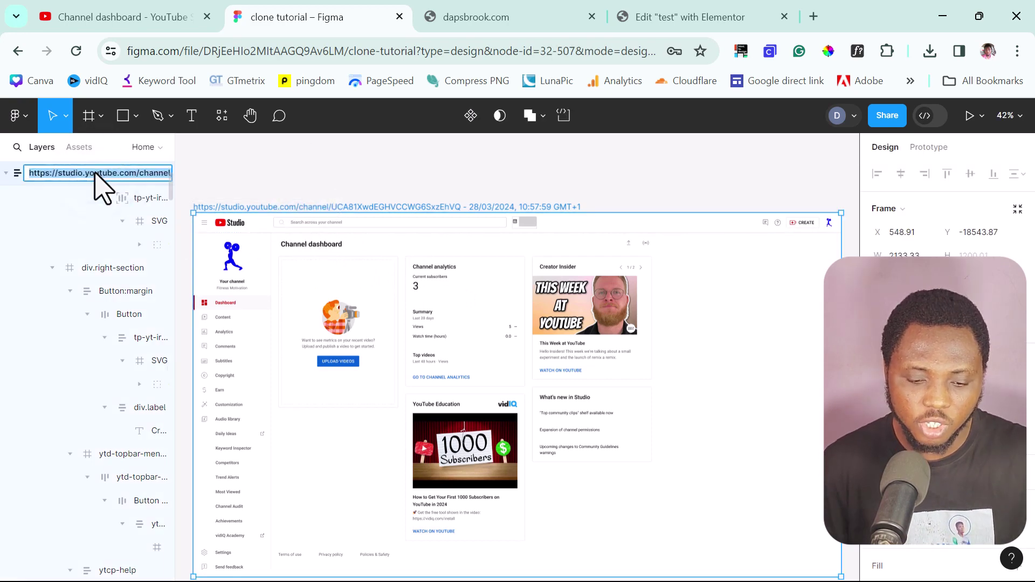
{"action": "type", "text": "Yout"}
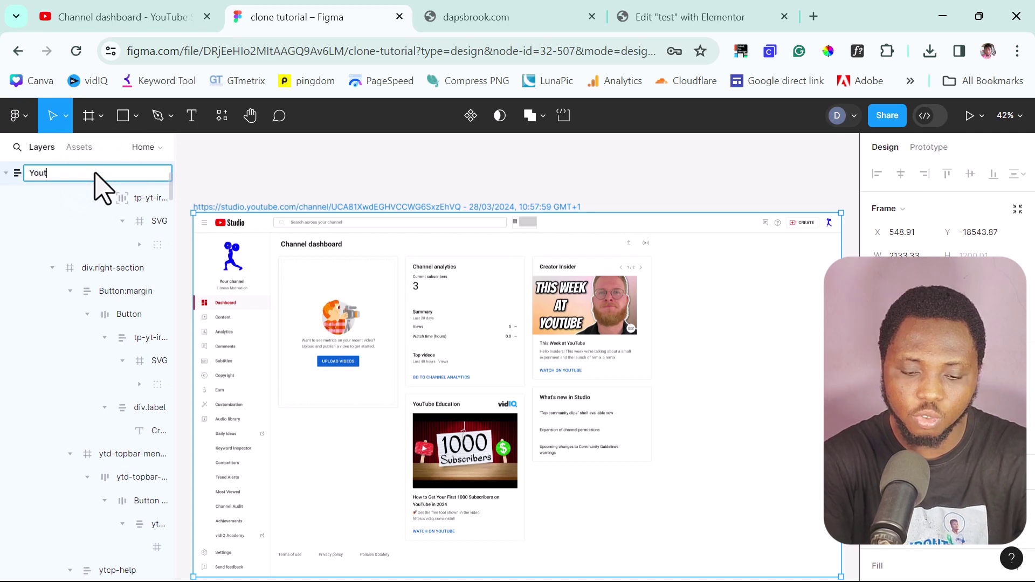
{"action": "type", "text": "ube"}
{"action": "key", "text": "Return"}
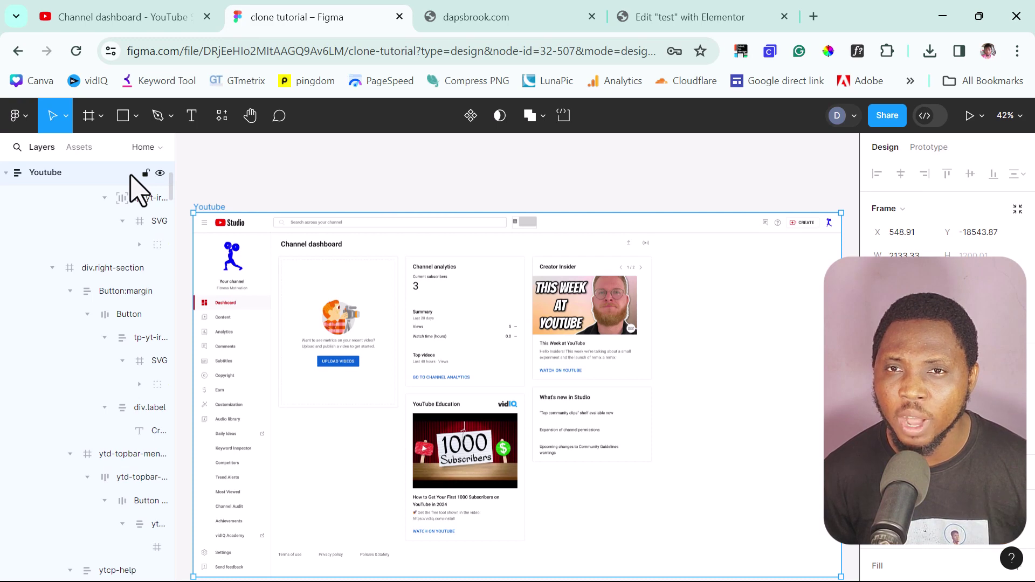
Run 'UiChemy - Convert Figma to WordPress' from the plugin list and reposition its window.
{"action": "left_click", "coordinate": [221, 115]}
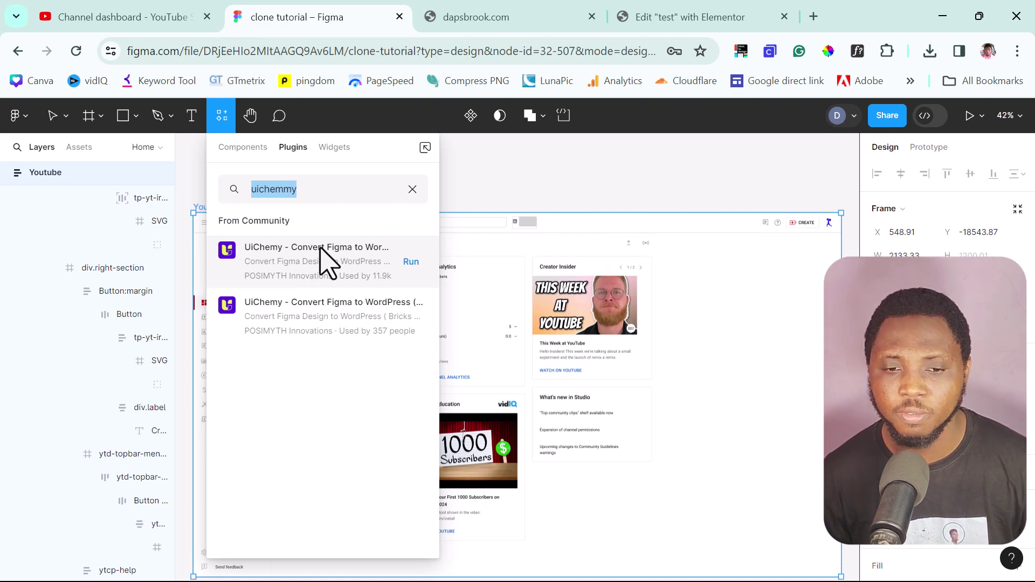
{"action": "left_click", "coordinate": [410, 261]}
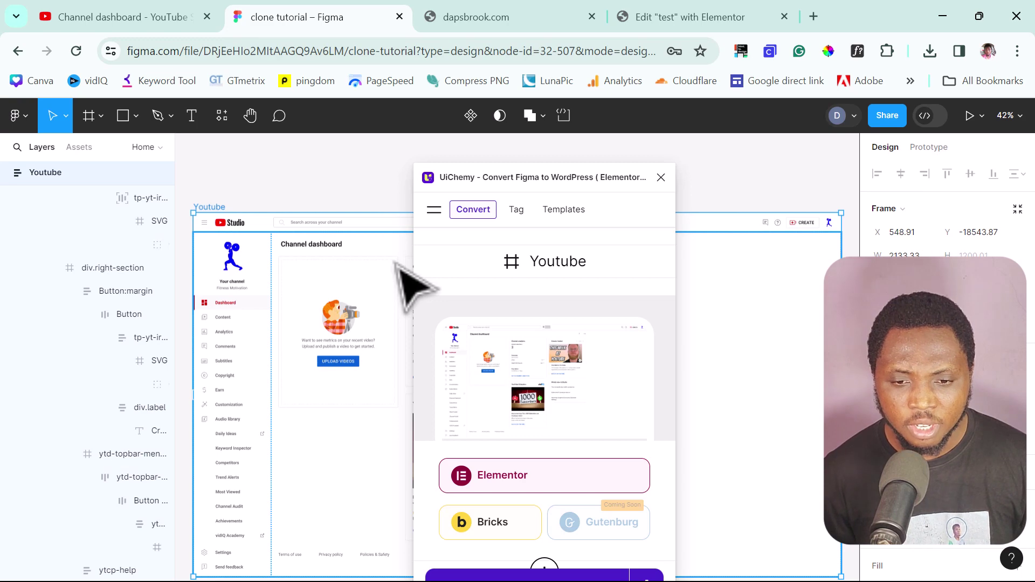
{"action": "left_click", "coordinate": [519, 180]}
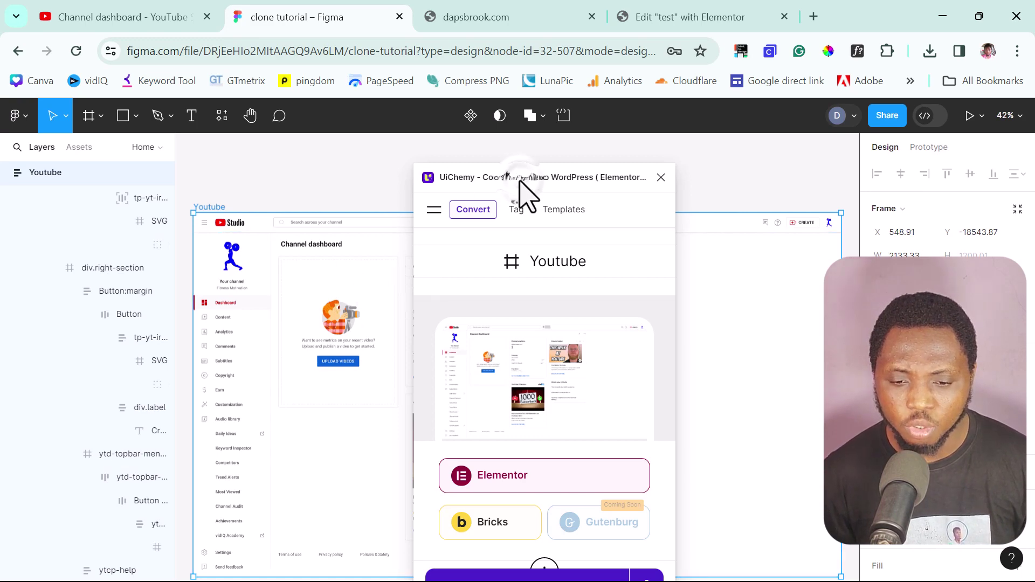
{"action": "left_click_drag", "start_coordinate": [519, 180], "coordinate": [516, 167]}
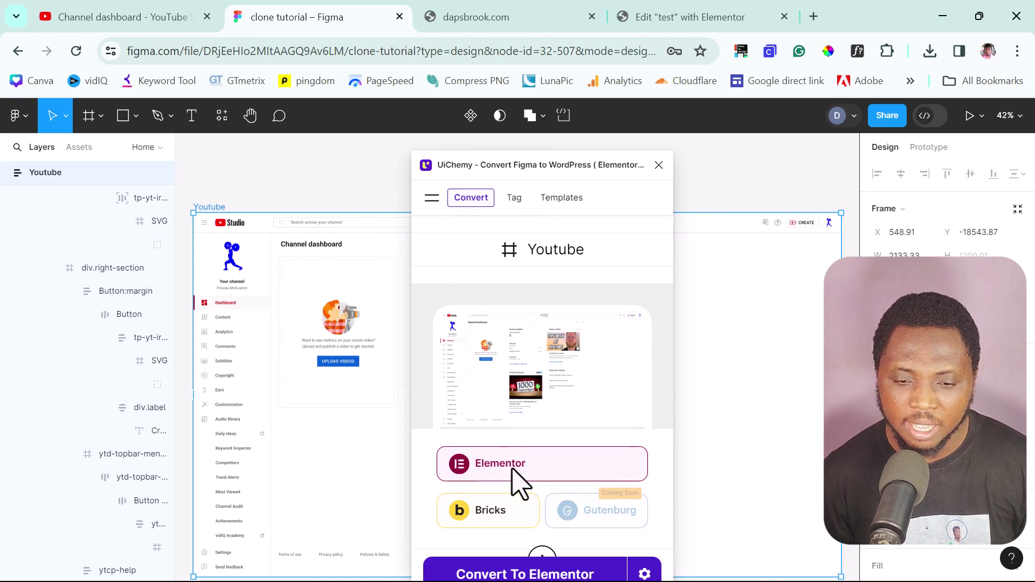
Convert the Youtube frame to Elementor after confirming the checklist, and download youtube.json.
{"action": "left_click", "coordinate": [526, 570]}
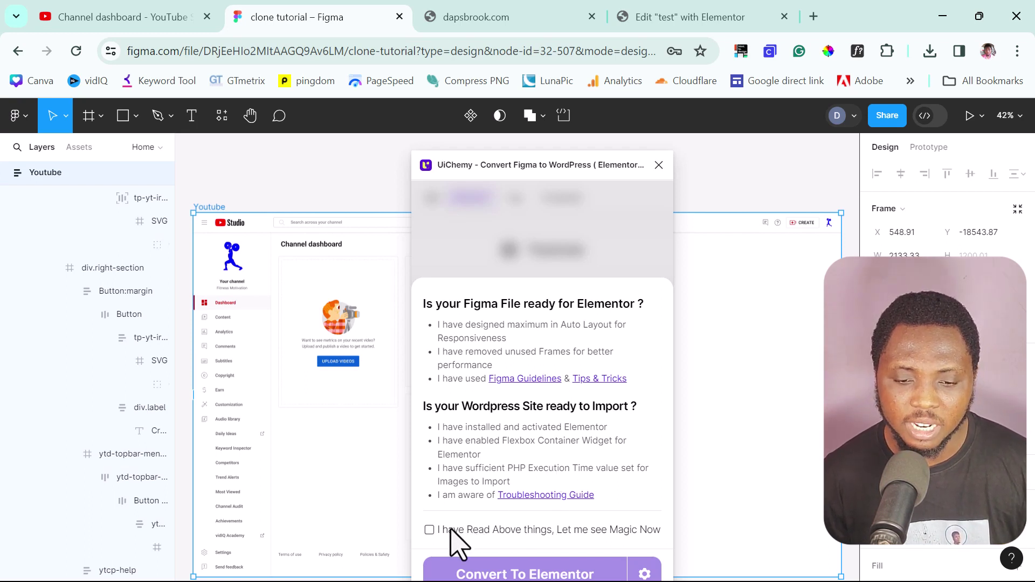
{"action": "left_click", "coordinate": [429, 530]}
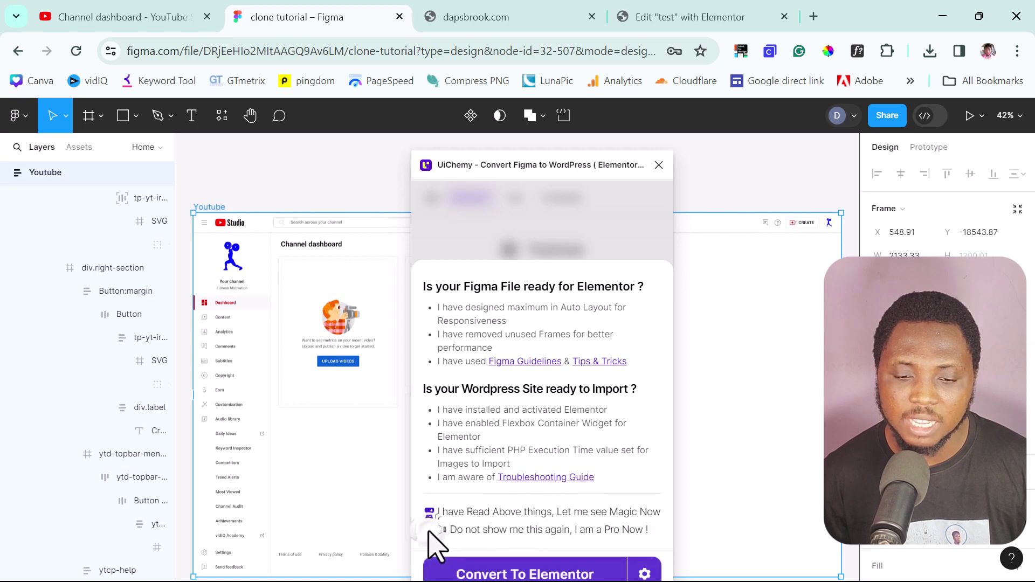
{"action": "left_click", "coordinate": [509, 564]}
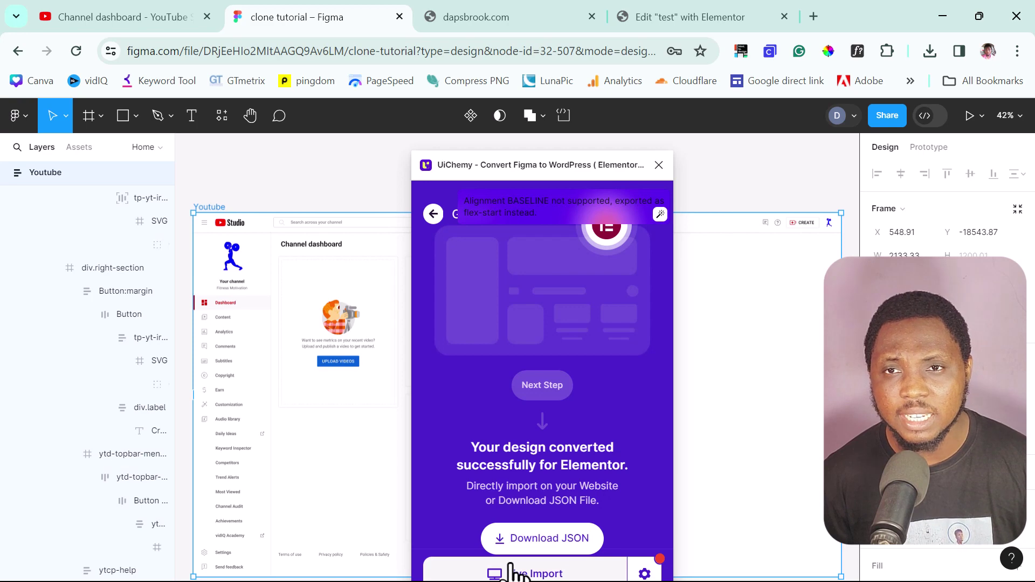
{"action": "left_click", "coordinate": [522, 539]}
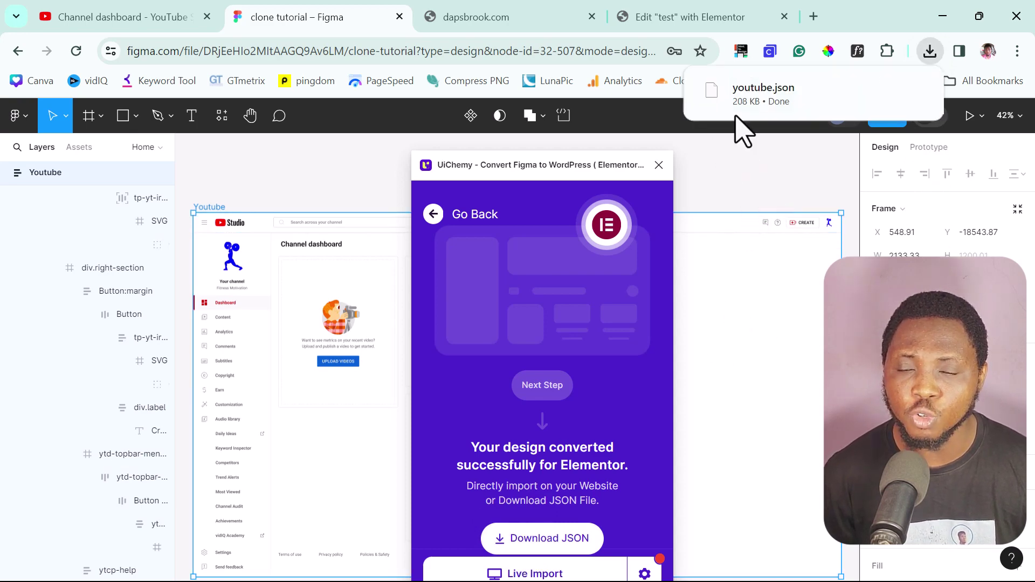
{"action": "mouse_move", "coordinate": [787, 105]}
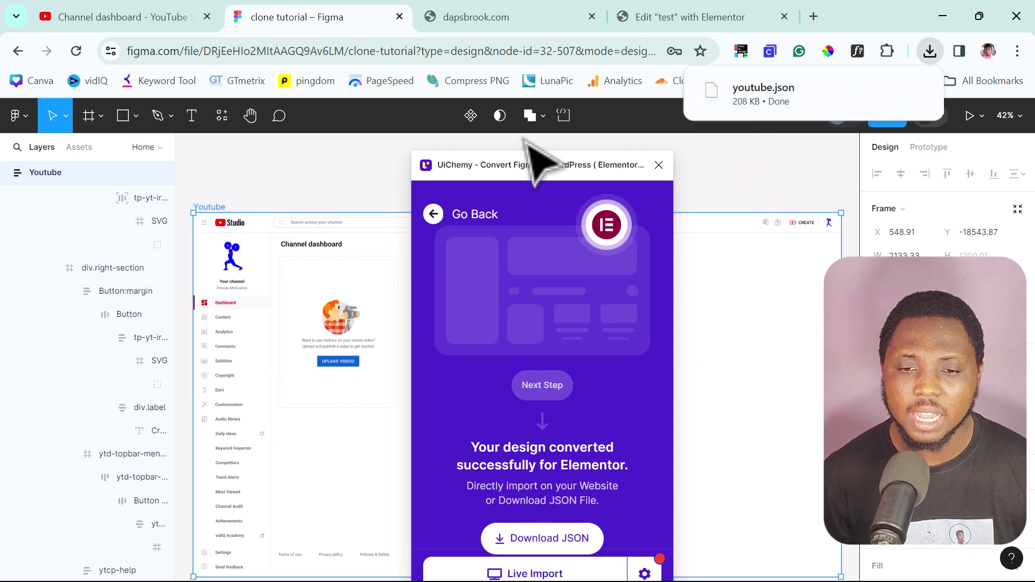
Look over the live dapsbrook.com site, then switch to the Elementor editor for the 'test' page.
{"action": "left_click", "coordinate": [522, 21]}
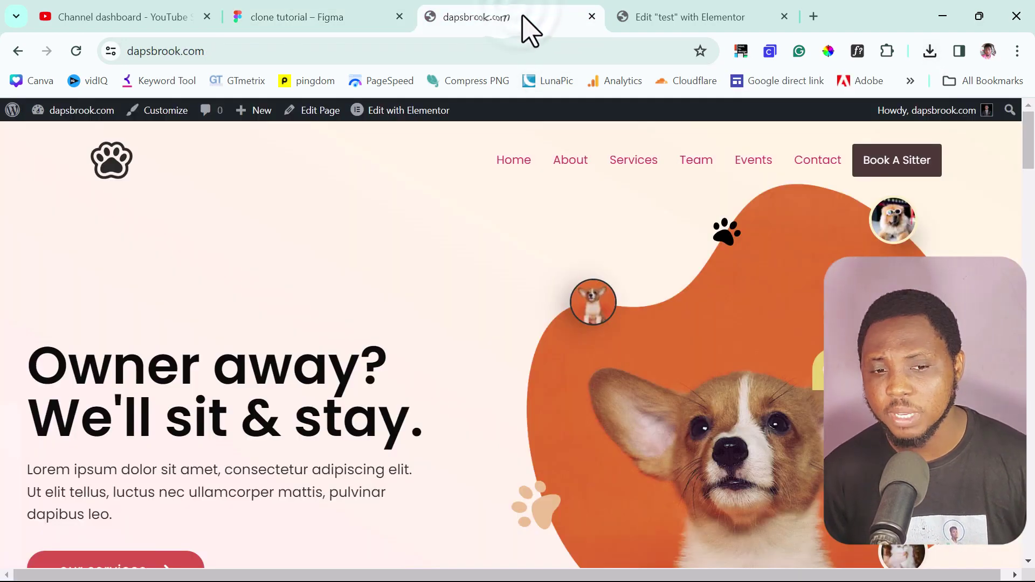
{"action": "scroll", "coordinate": [573, 183], "scroll_direction": "down", "scroll_amount": 15}
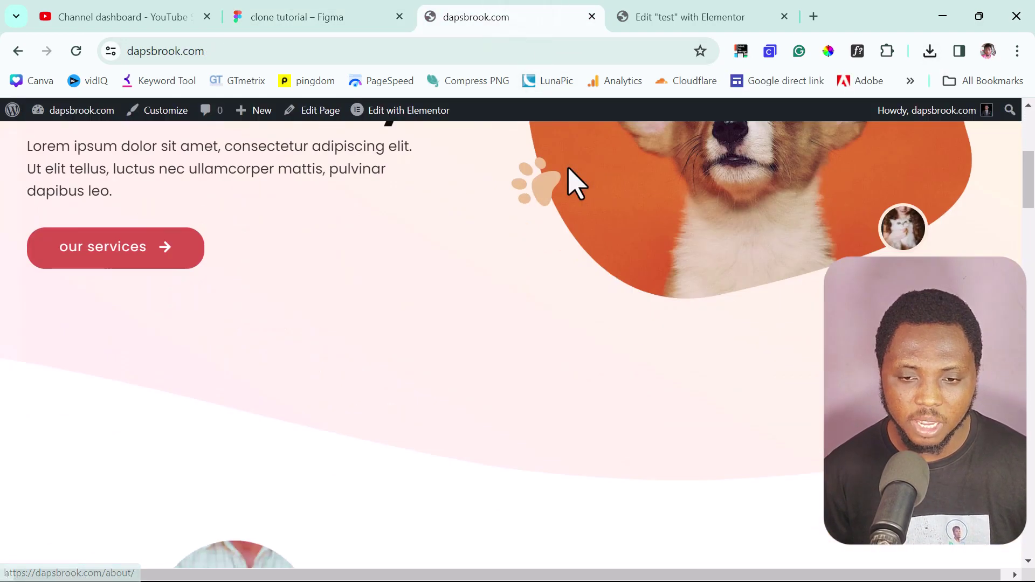
{"action": "scroll", "coordinate": [564, 173], "scroll_direction": "up", "scroll_amount": 15}
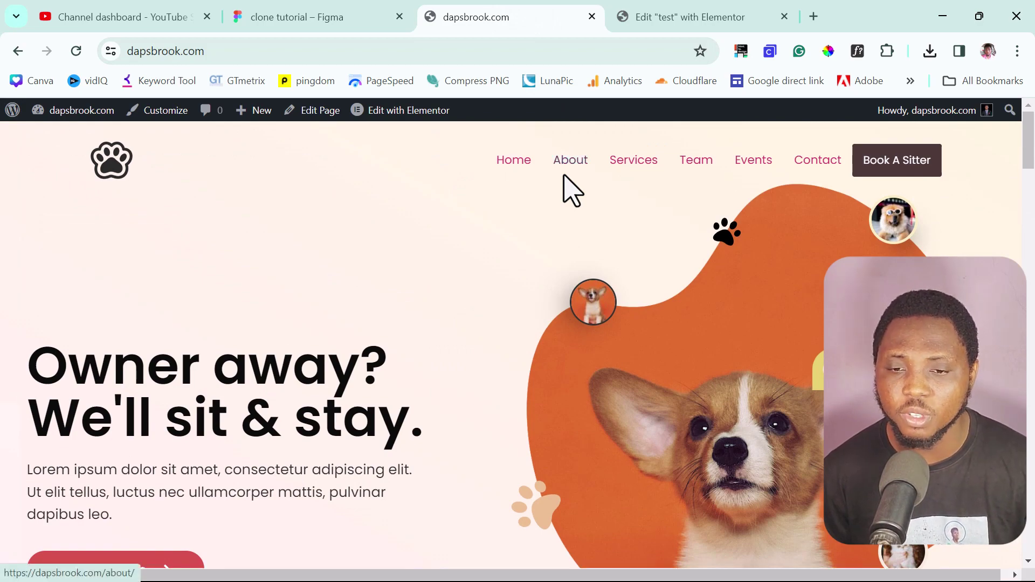
{"action": "left_click", "coordinate": [658, 18]}
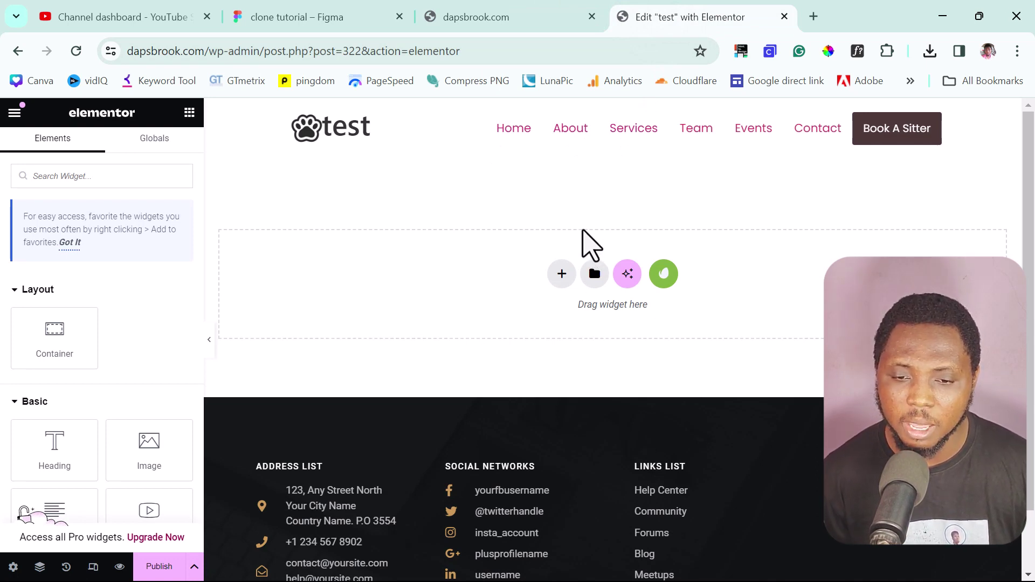
Upload youtube.json from the browser downloads into Elementor's template library, accepting the JSON warning.
{"action": "left_click", "coordinate": [595, 274]}
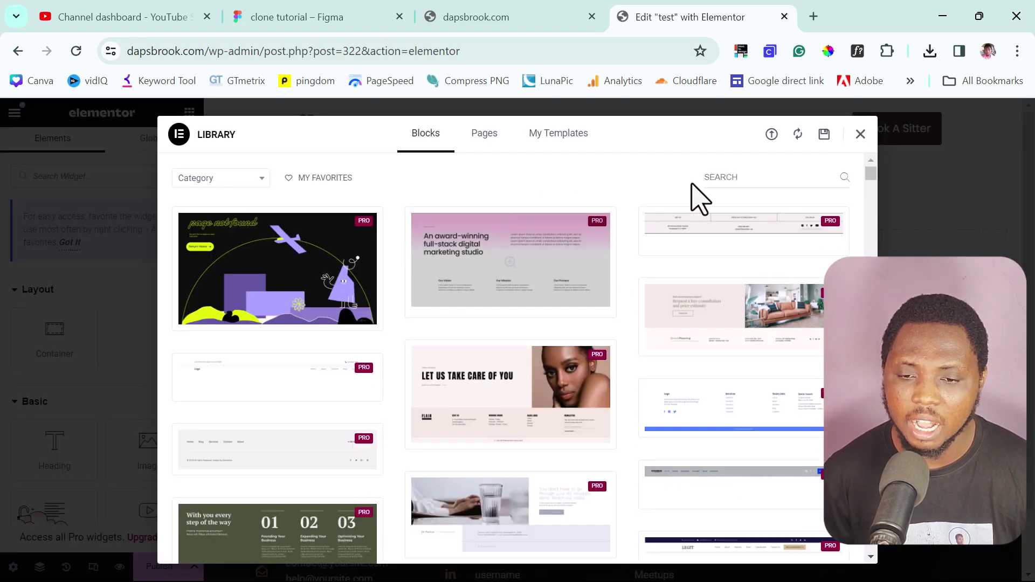
{"action": "left_click", "coordinate": [771, 136]}
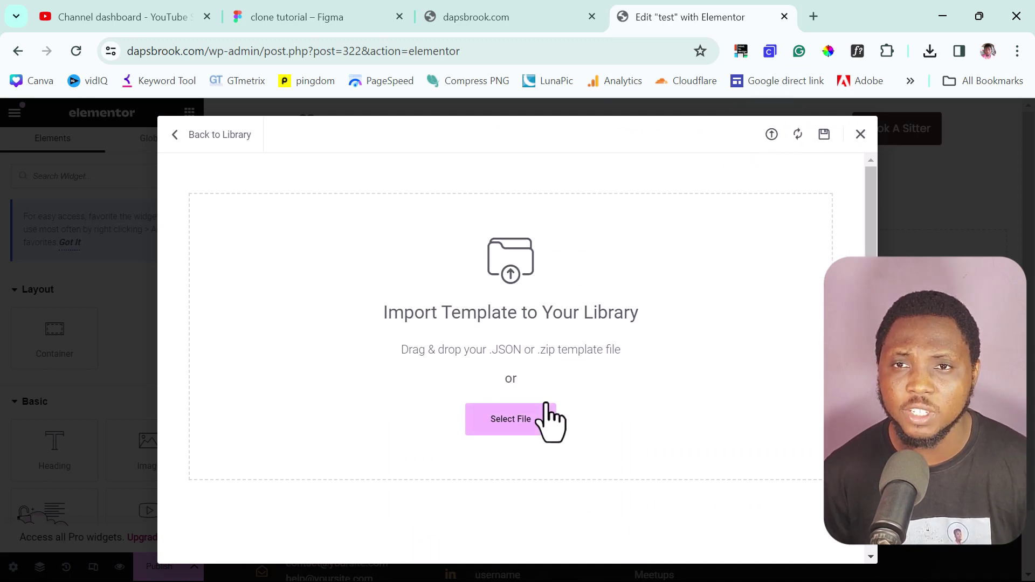
{"action": "left_click", "coordinate": [928, 51]}
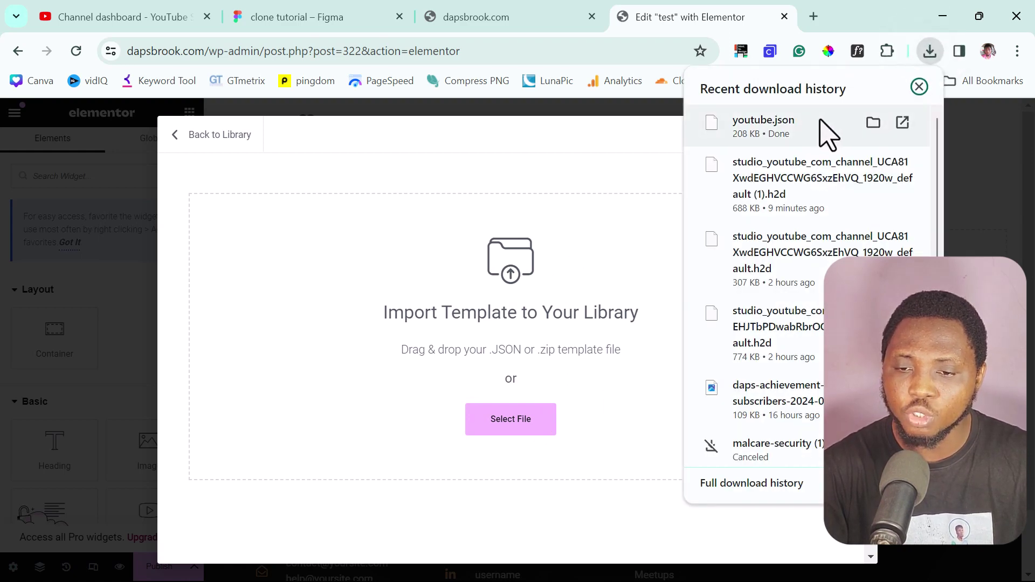
{"action": "left_click_drag", "start_coordinate": [825, 134], "coordinate": [504, 370]}
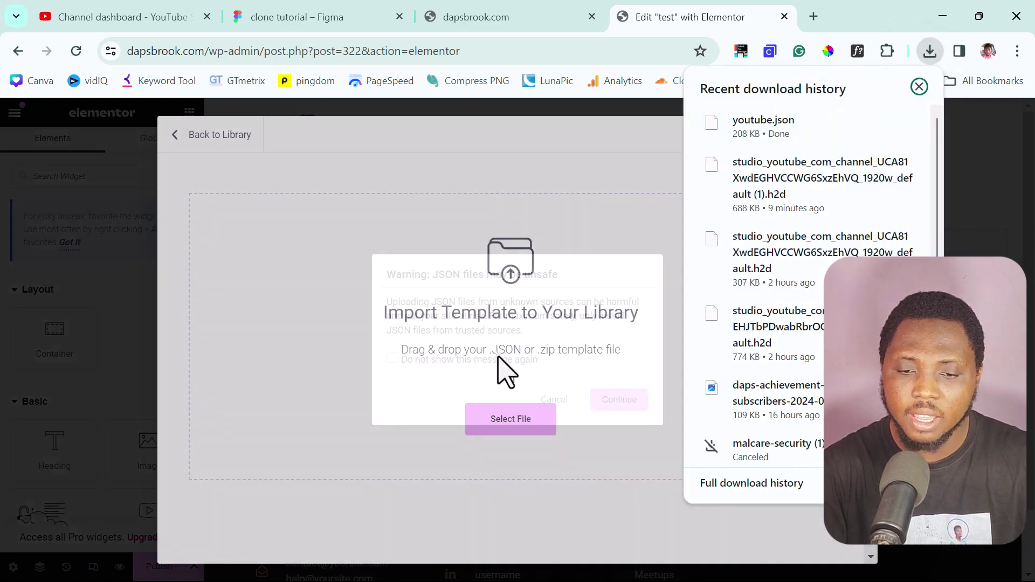
{"action": "left_click", "coordinate": [624, 402]}
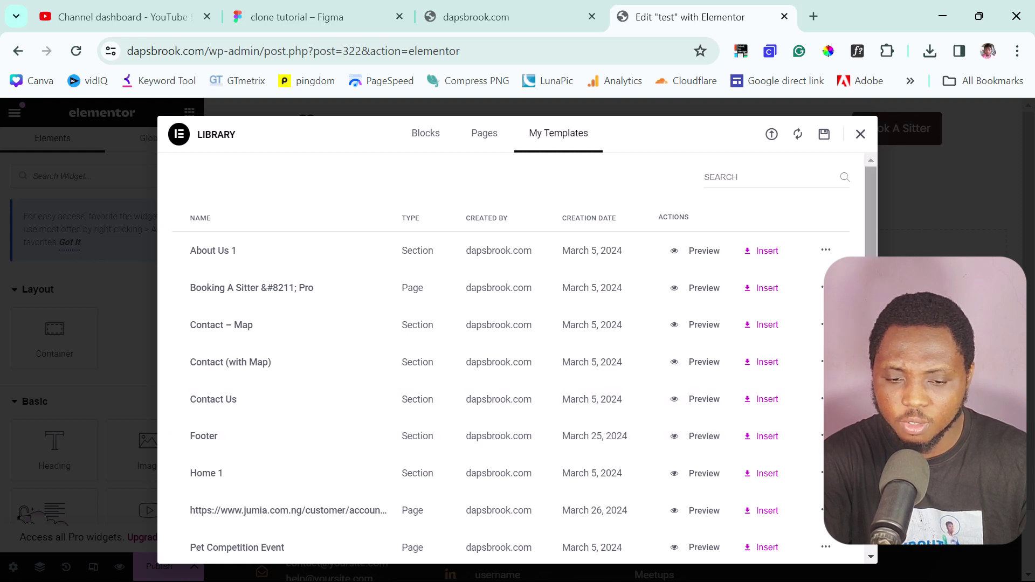
Insert the Youtube template from My Templates into the test page.
{"action": "scroll", "coordinate": [857, 561], "scroll_direction": "down", "scroll_amount": 5}
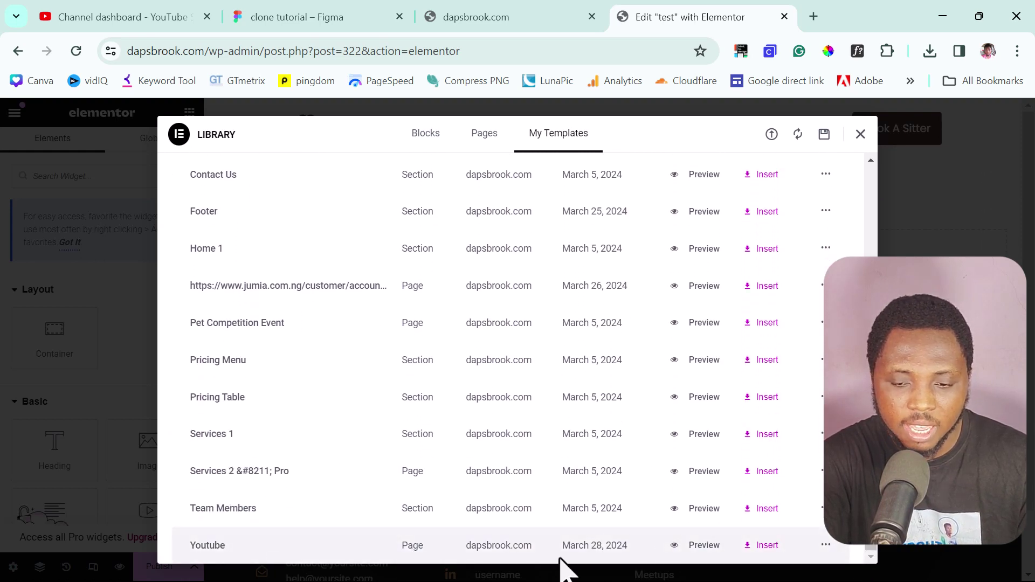
{"action": "left_click", "coordinate": [765, 545]}
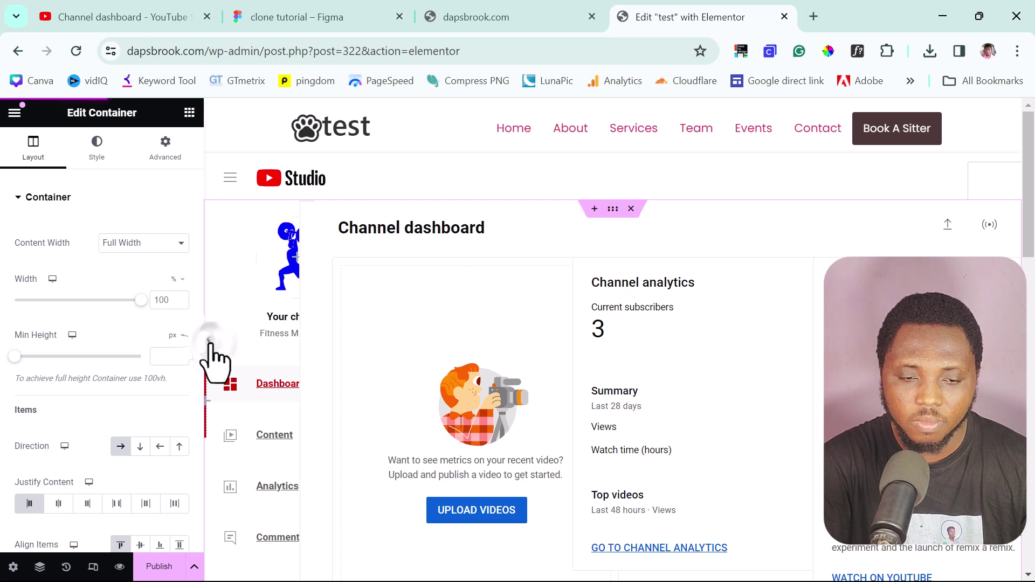
Collapse the Elementor panel and scroll through the cloned channel dashboard to the footer and back.
{"action": "left_click", "coordinate": [210, 340]}
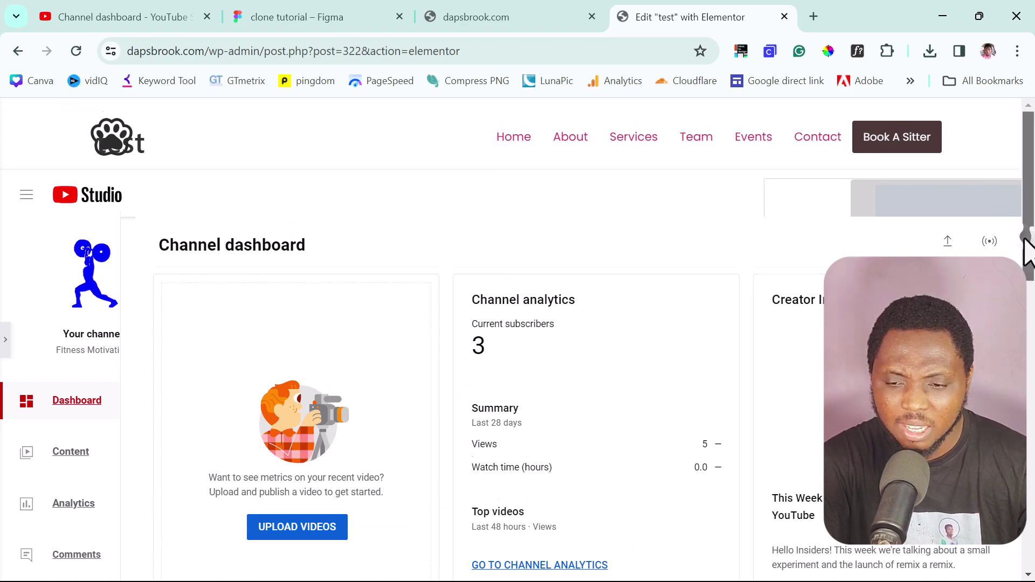
{"action": "left_click_drag", "start_coordinate": [1029, 245], "coordinate": [1030, 485]}
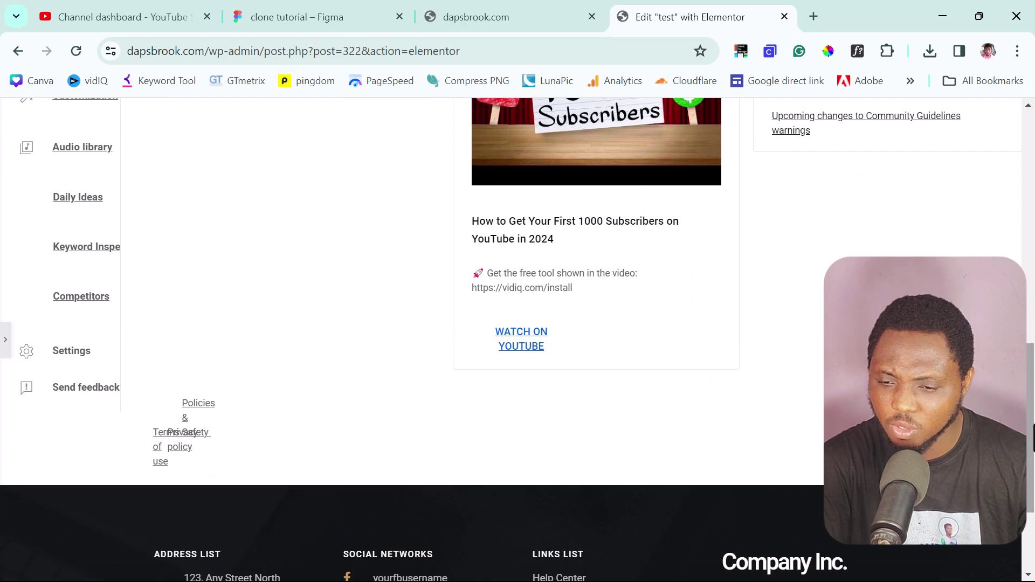
{"action": "left_click_drag", "start_coordinate": [1030, 474], "coordinate": [1031, 420]}
{"action": "left_click_drag", "start_coordinate": [1032, 386], "coordinate": [1032, 202]}
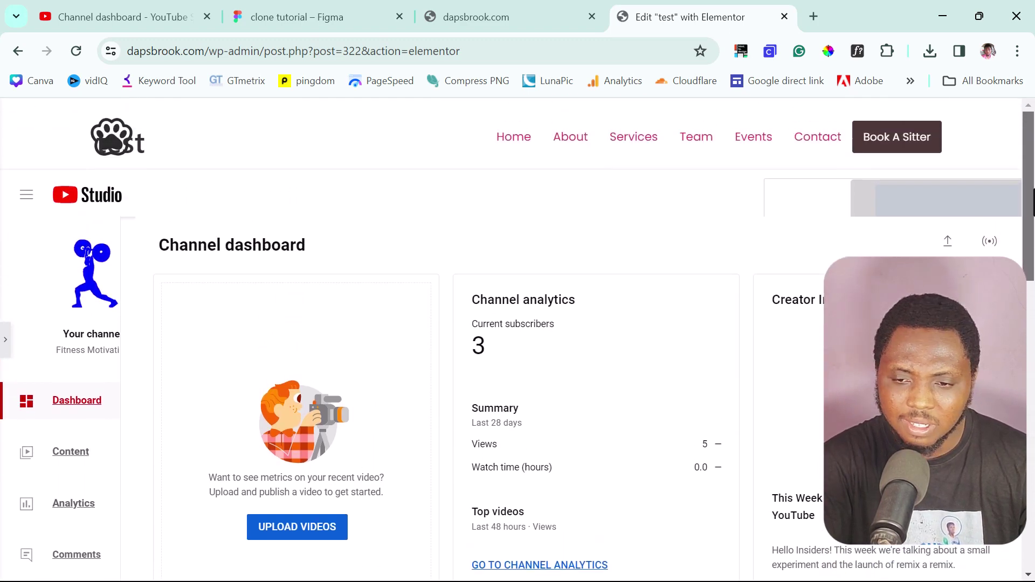